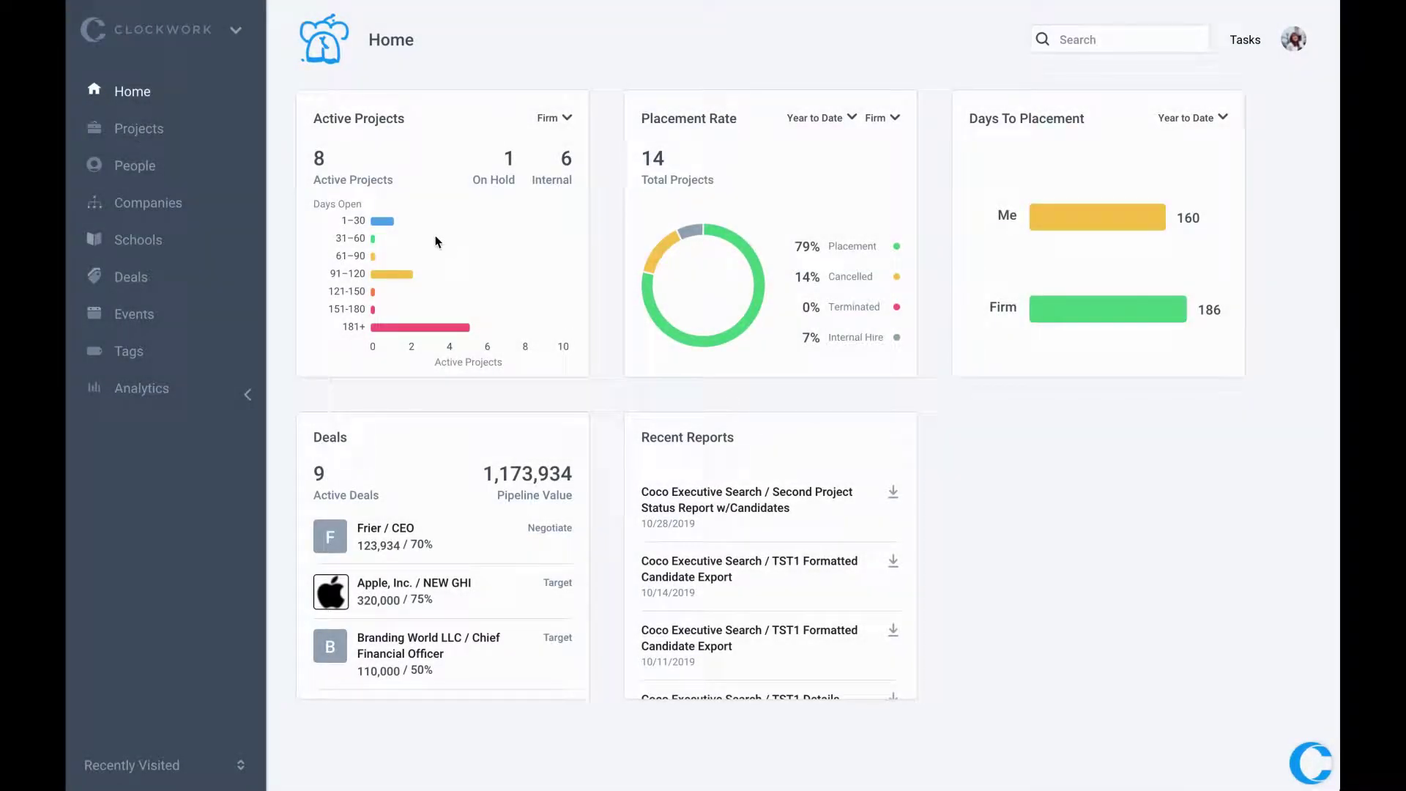
Open the Coco Executive Search firm account menu from the Clockwork logo
left_click(218, 38)
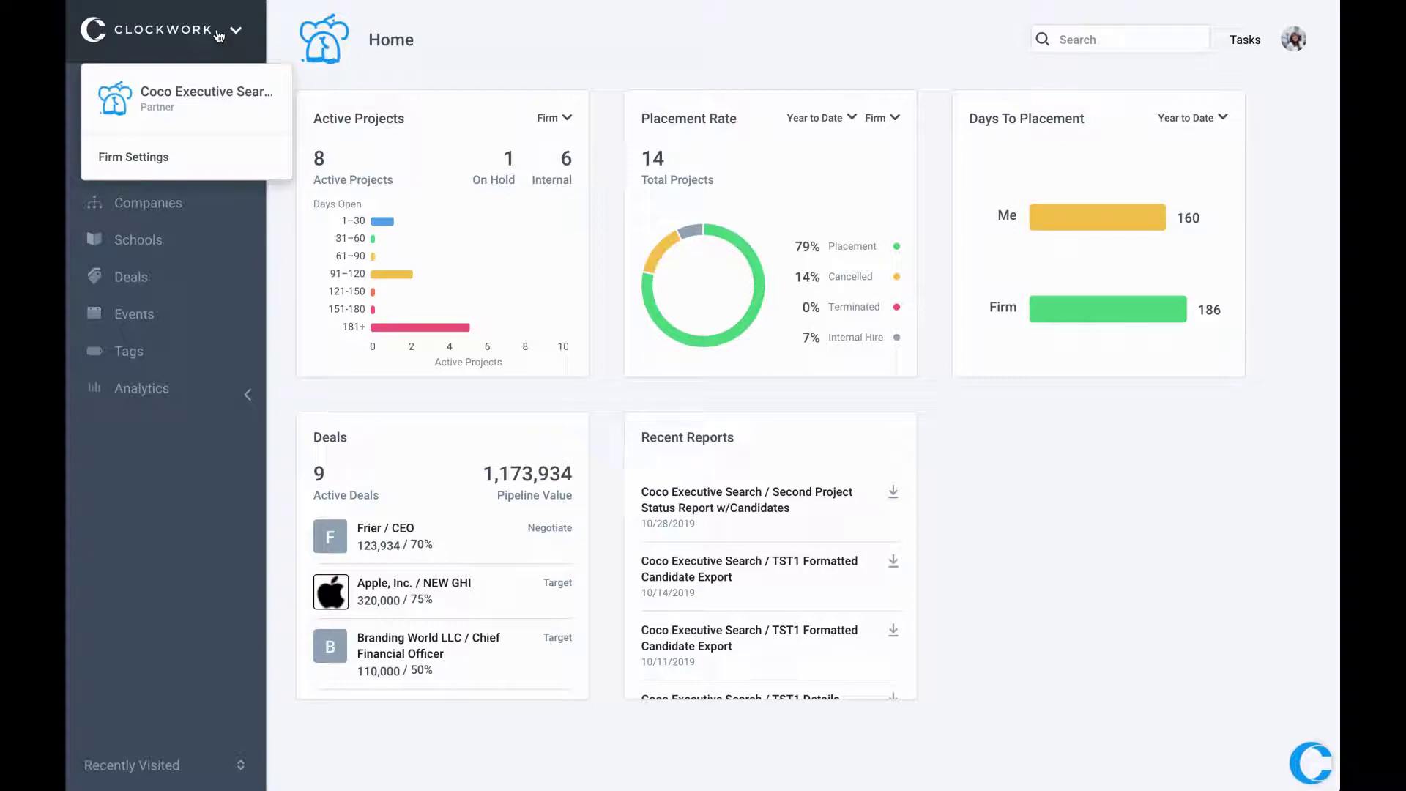
Show the firm's custom fields (Gender, Nationality, Skills, Experience (Years)) under Firm Settings
left_click(167, 162)
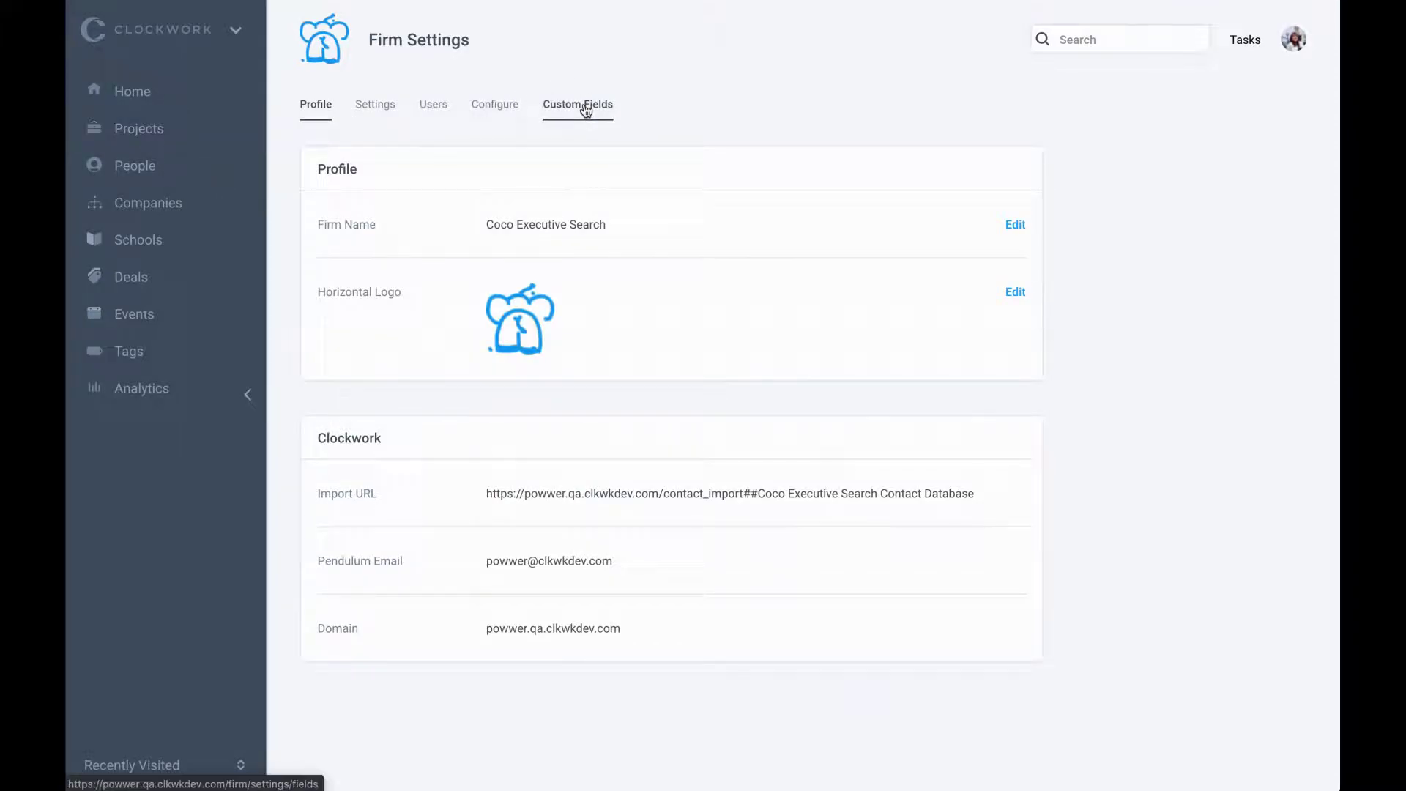
left_click(585, 110)
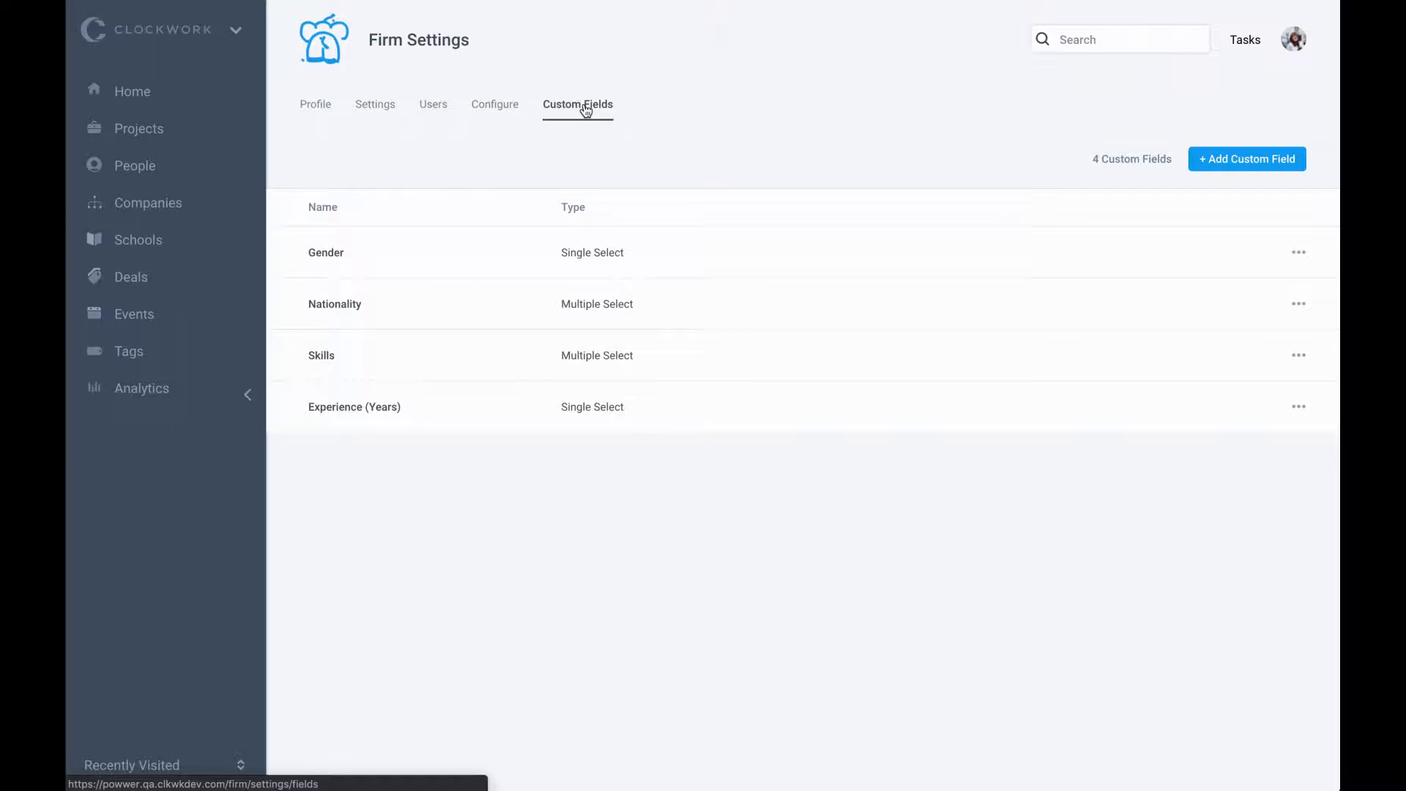
Start a new custom field and preview the Single Select, Multiple Select and Text Field types
left_click(1237, 161)
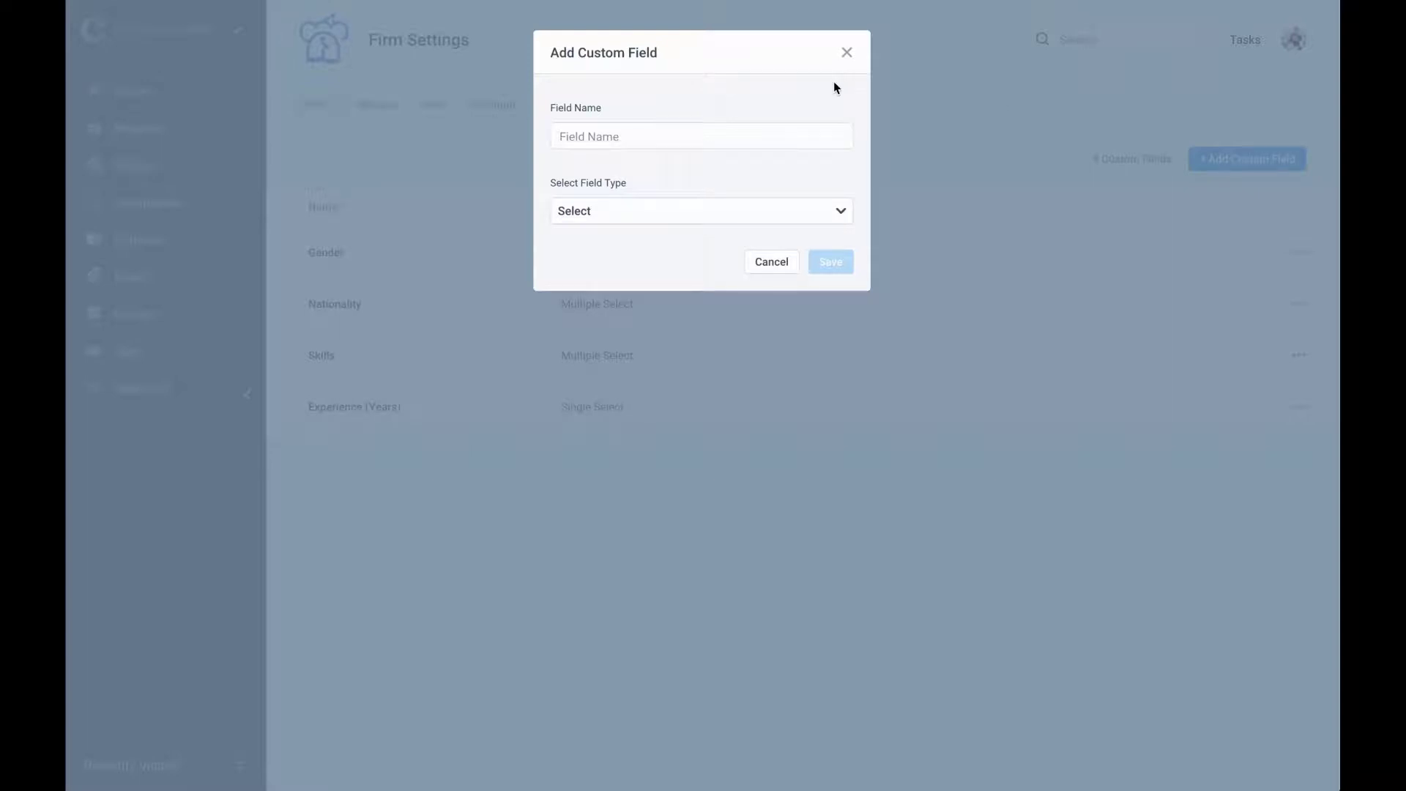
left_click(745, 212)
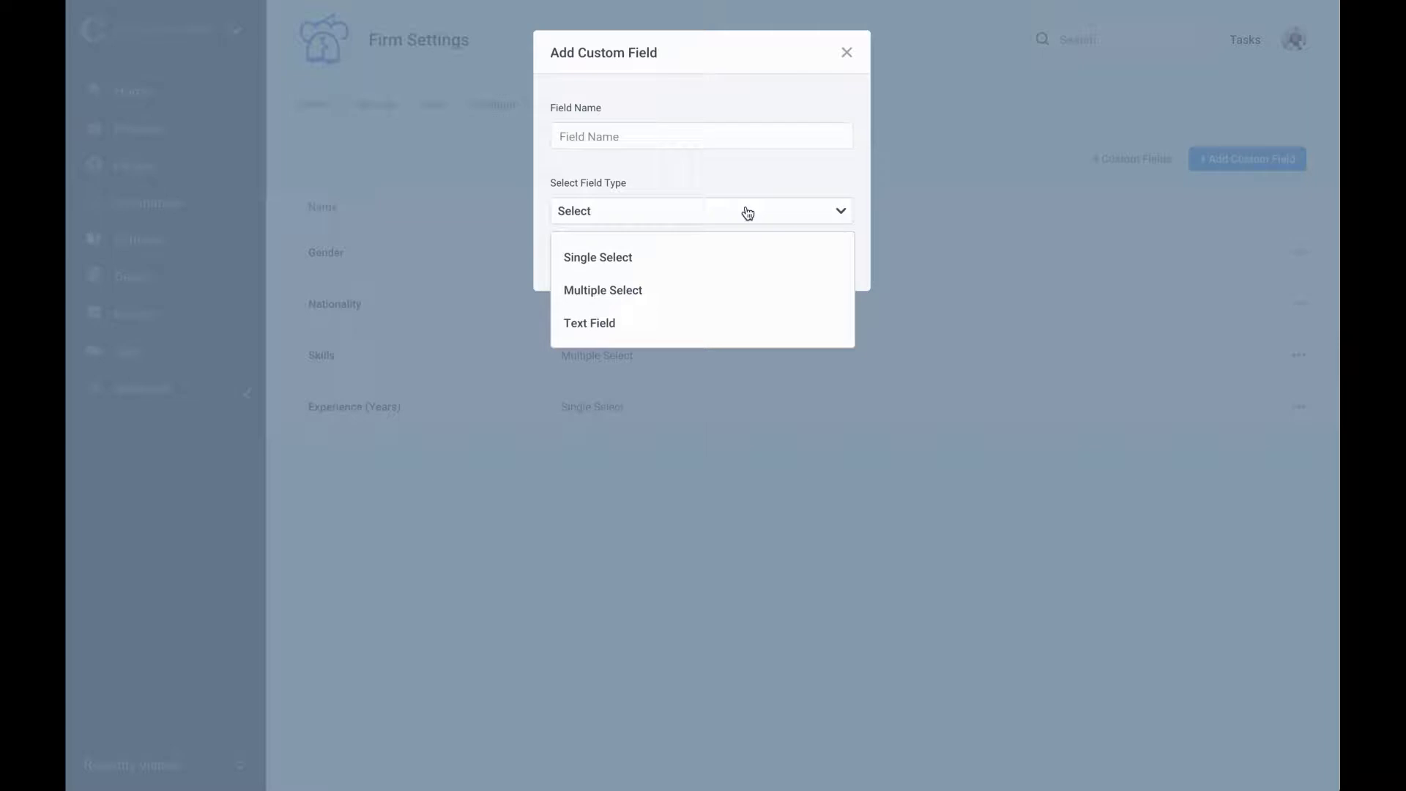
left_click(746, 187)
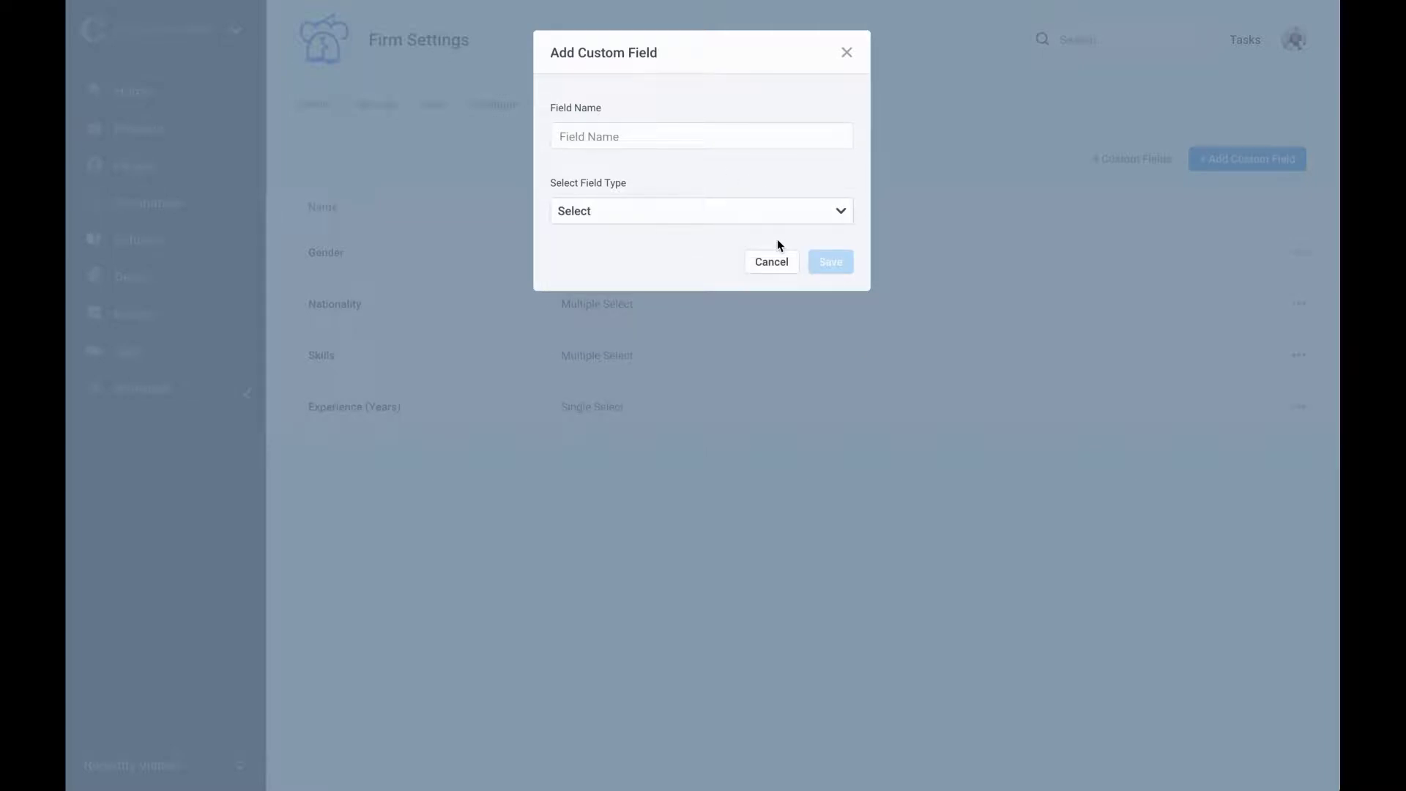
Discard the new custom field form and open the Gender field for editing
left_click(776, 269)
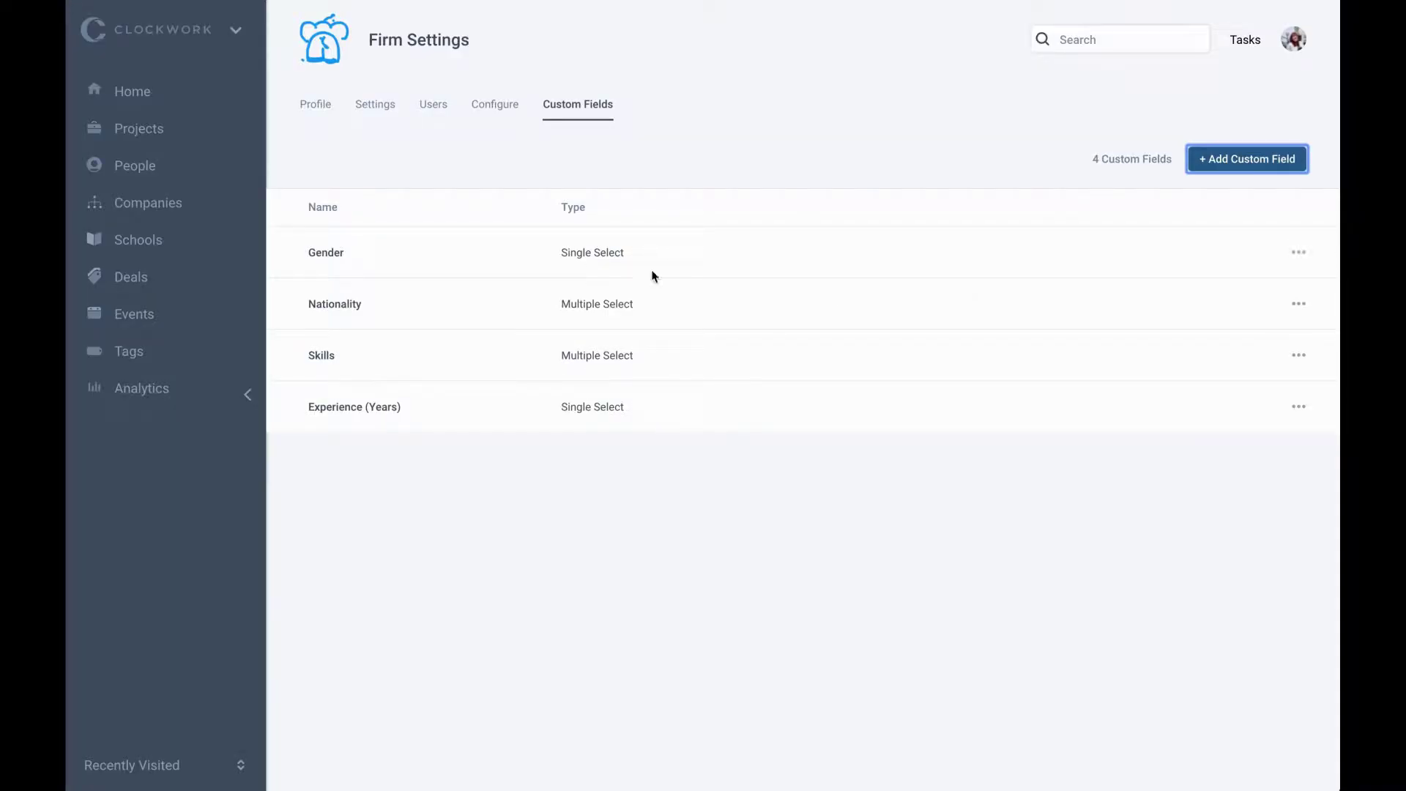
left_click(1297, 263)
left_click(1216, 314)
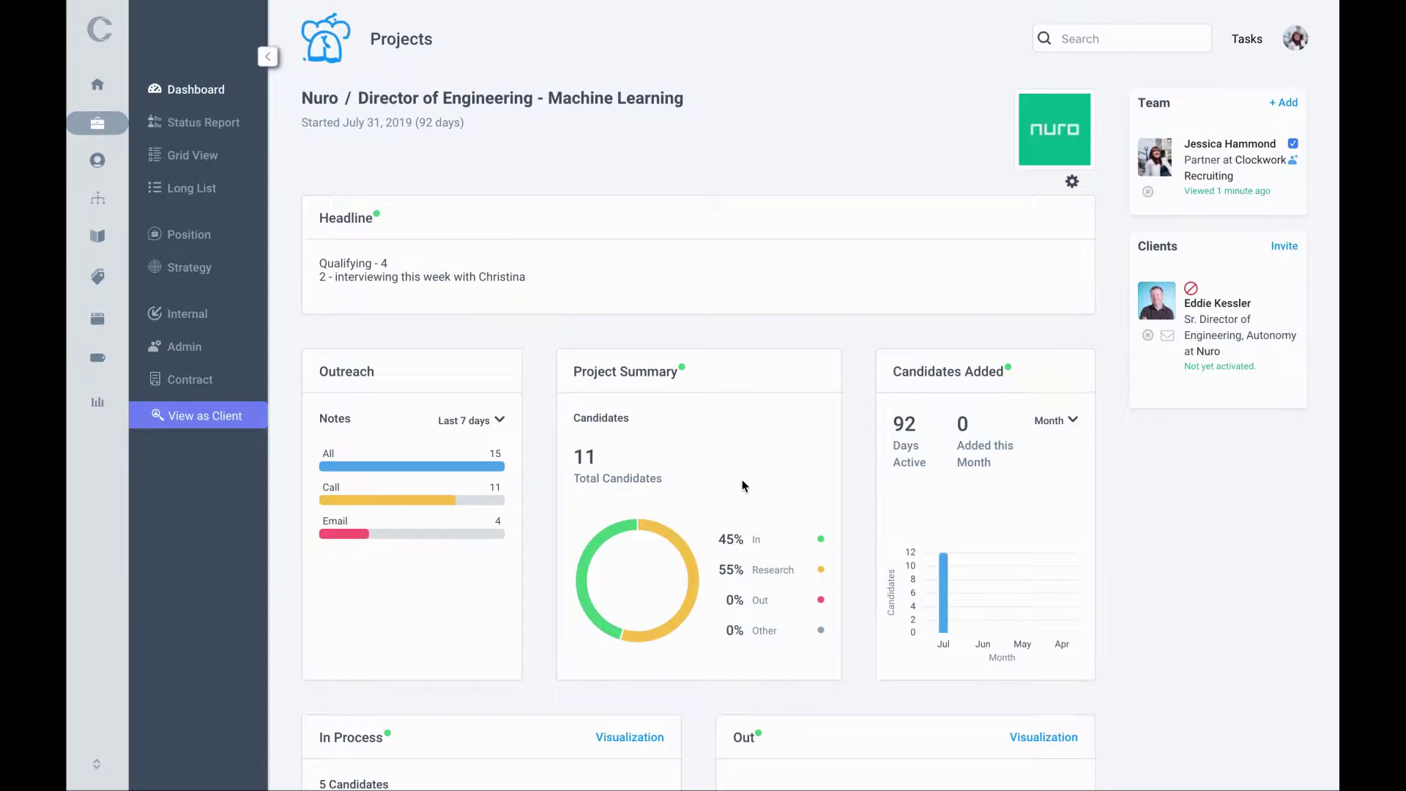
scroll(741, 486, "down", 3)
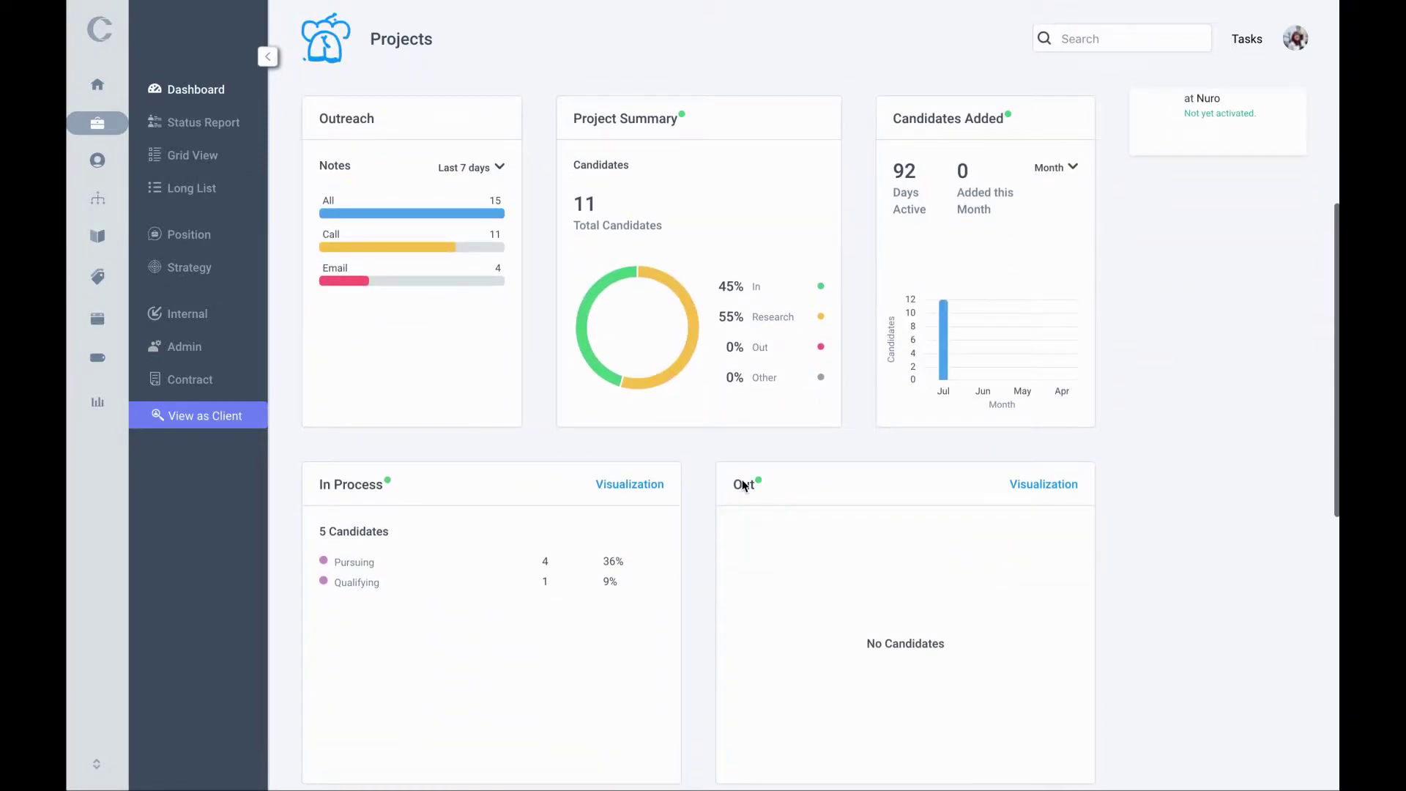
scroll(742, 485, "down", 2)
scroll(741, 485, "down", 3)
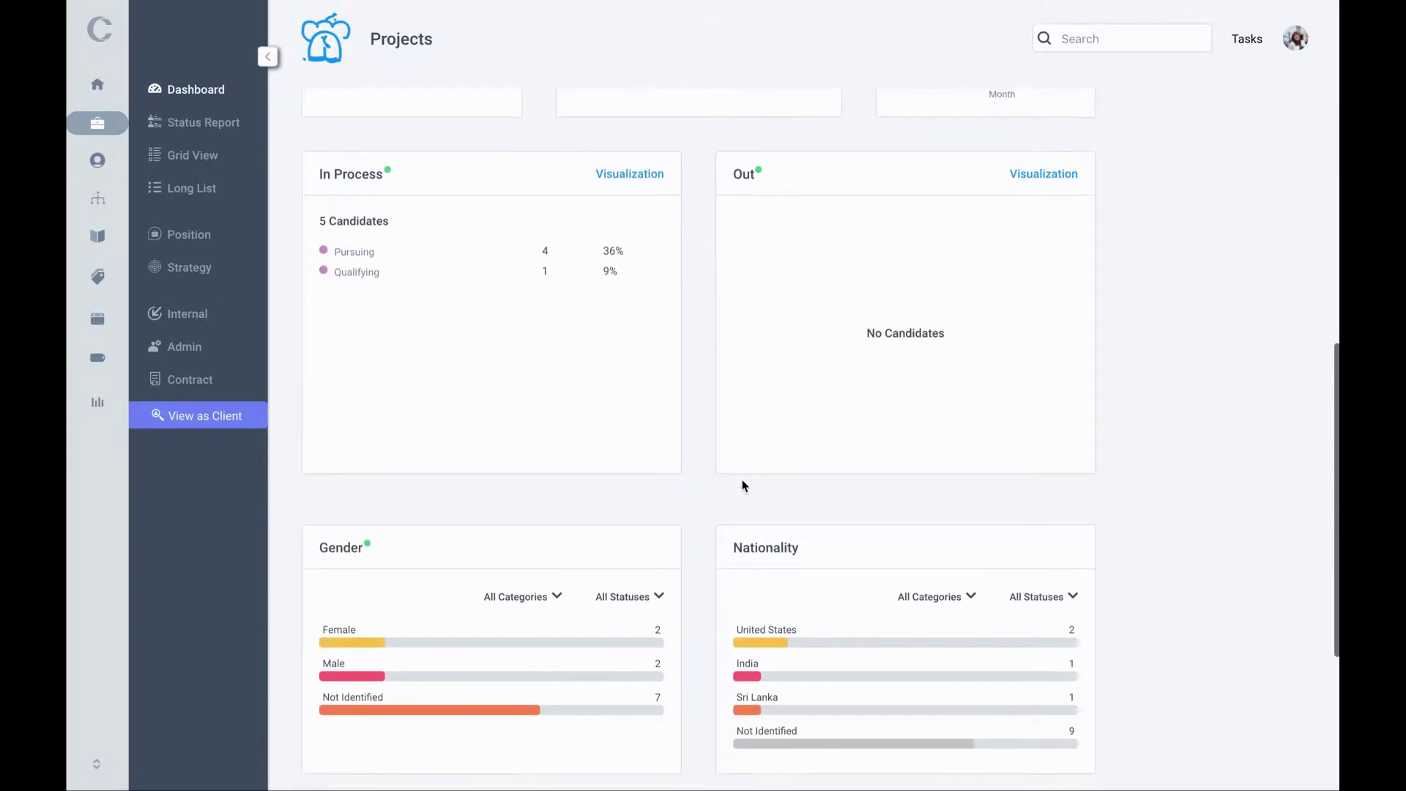
scroll(741, 485, "down", 1)
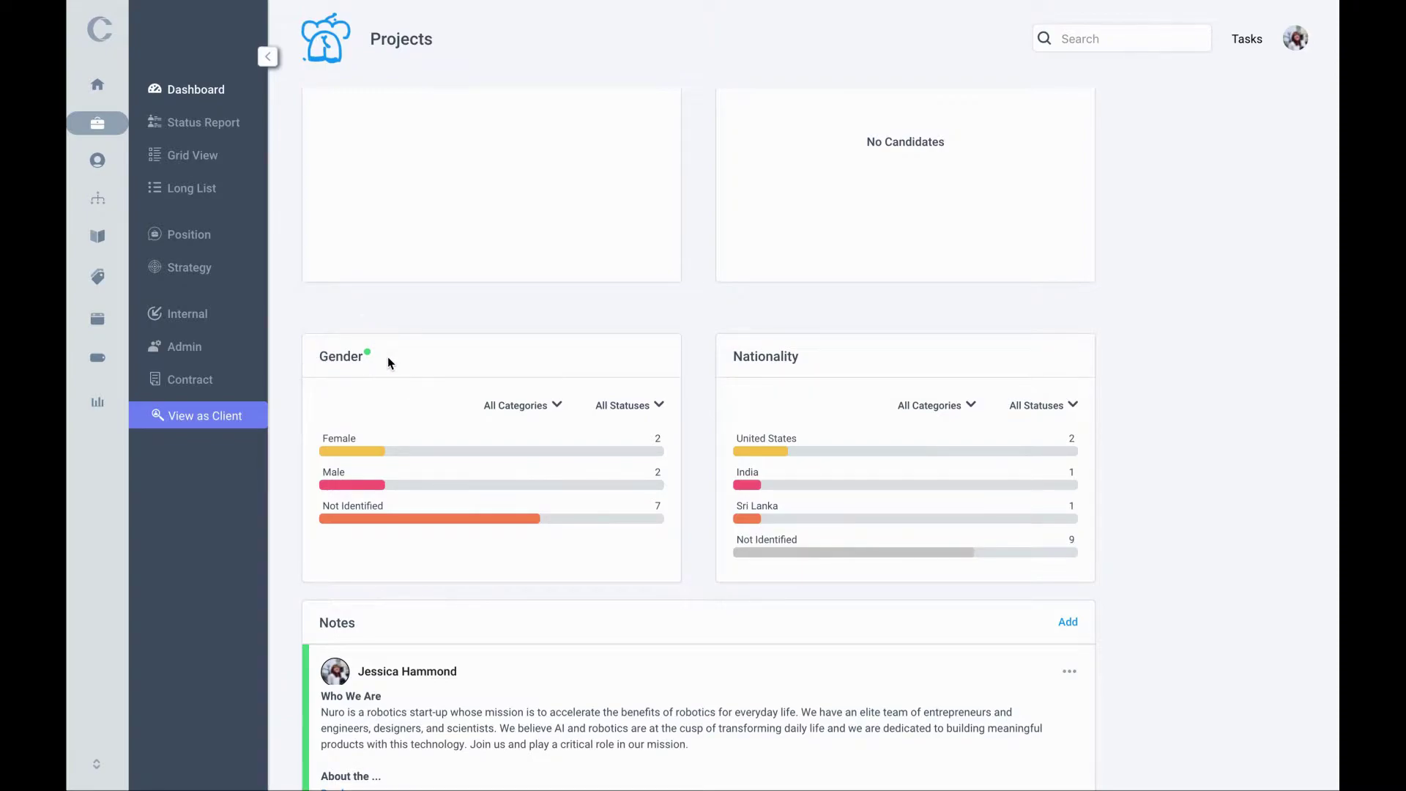
scroll(387, 357, "up", 5)
scroll(659, 307, "up", 3)
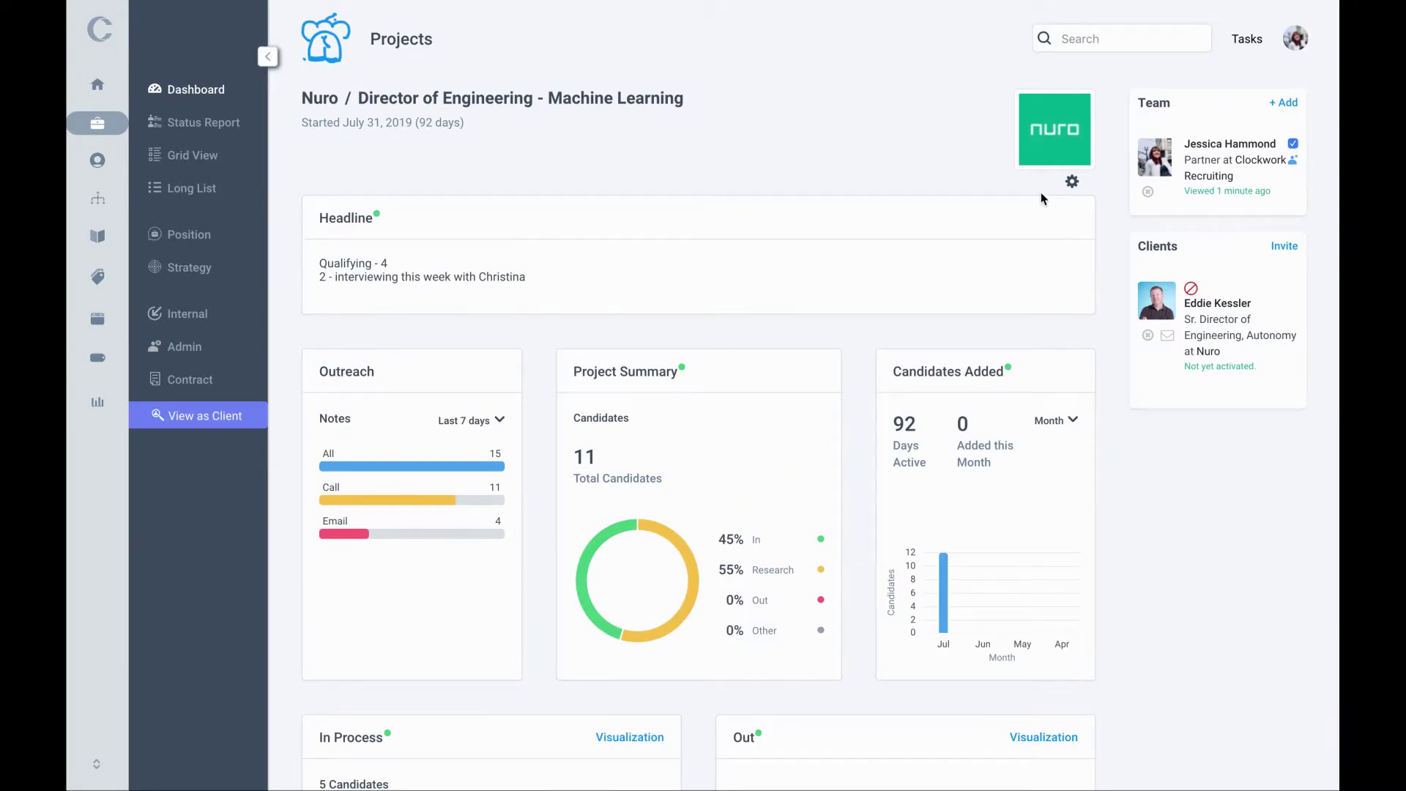
Open the Nuro dashboard's Settings dialog showing which sections are visible
left_click(1072, 183)
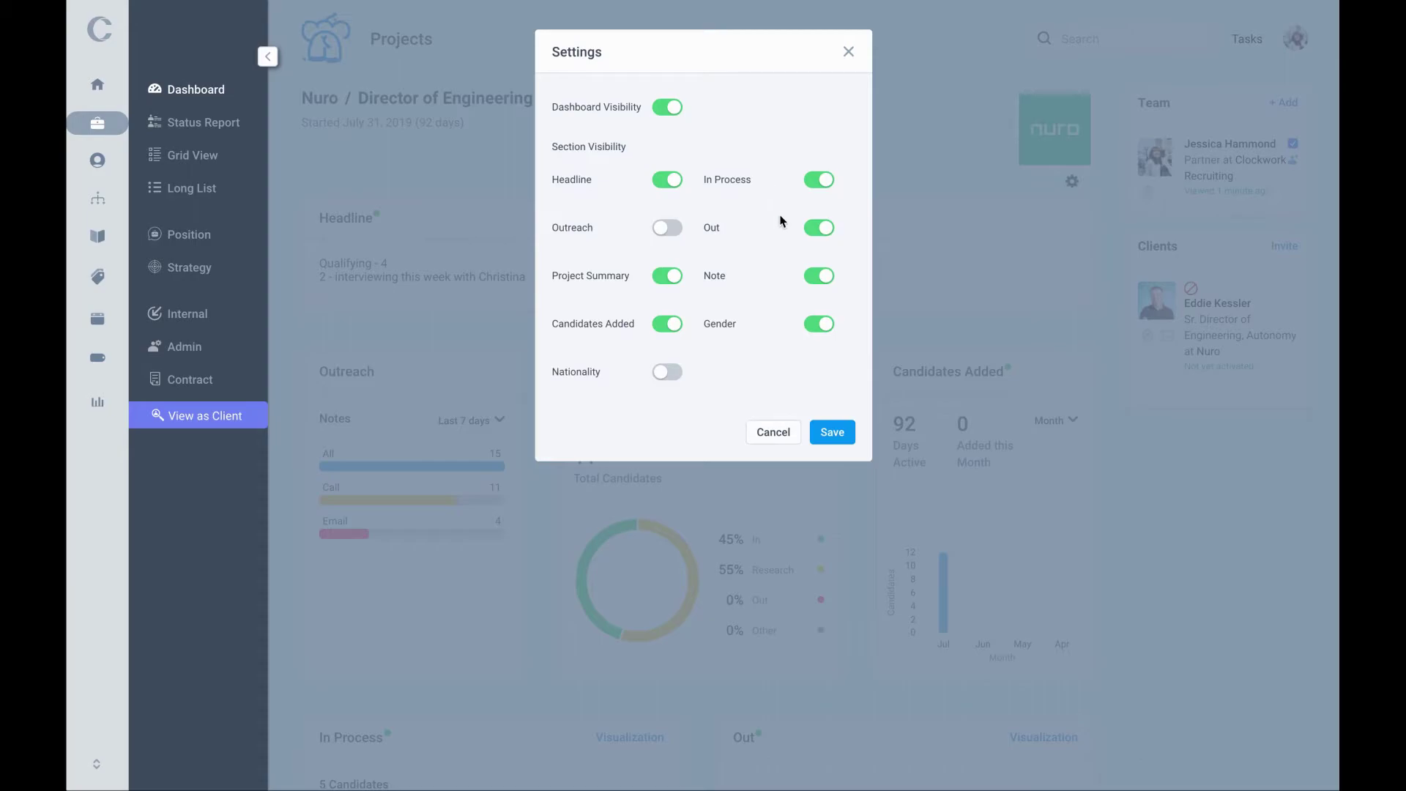